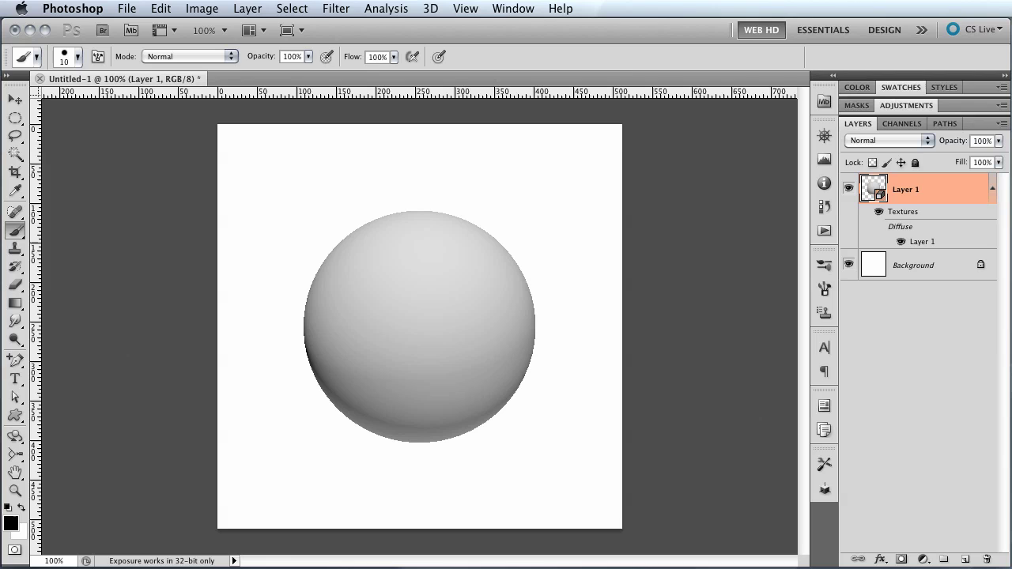
- Open the sphere's Diffuse texture, fill it with white, and add a new empty layer
double_click(913, 242)
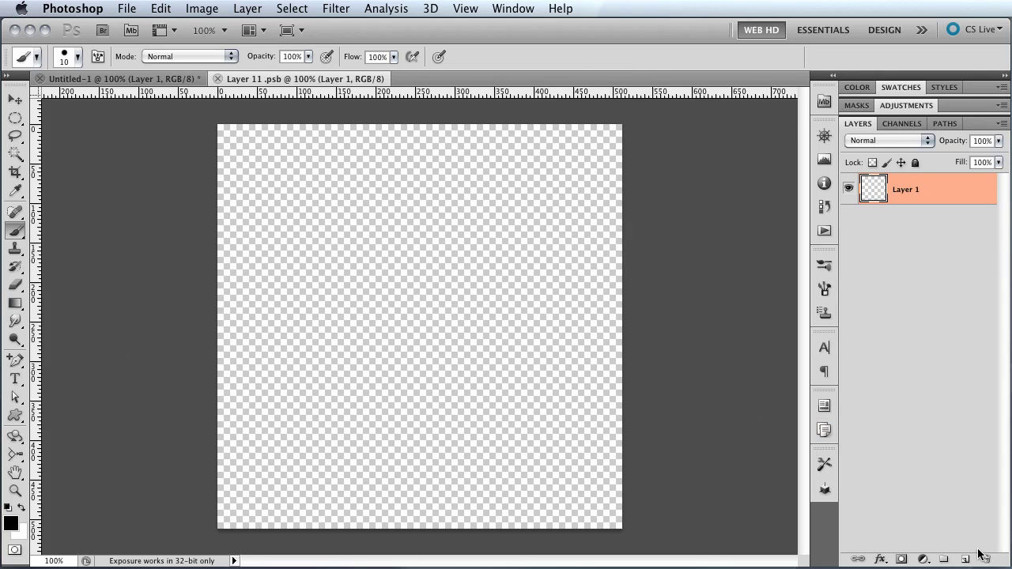
key(super+BackSpace)
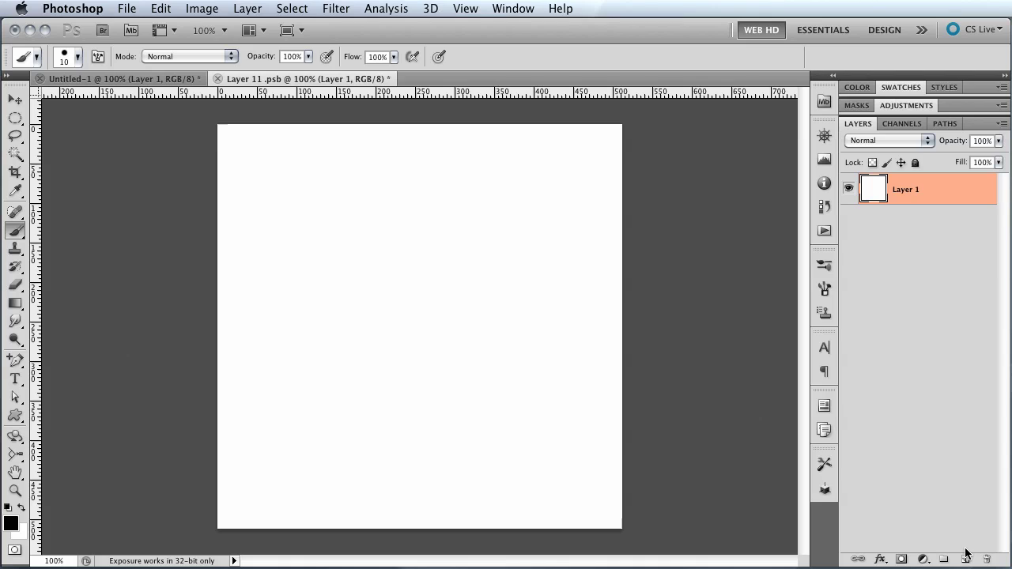
click(966, 558)
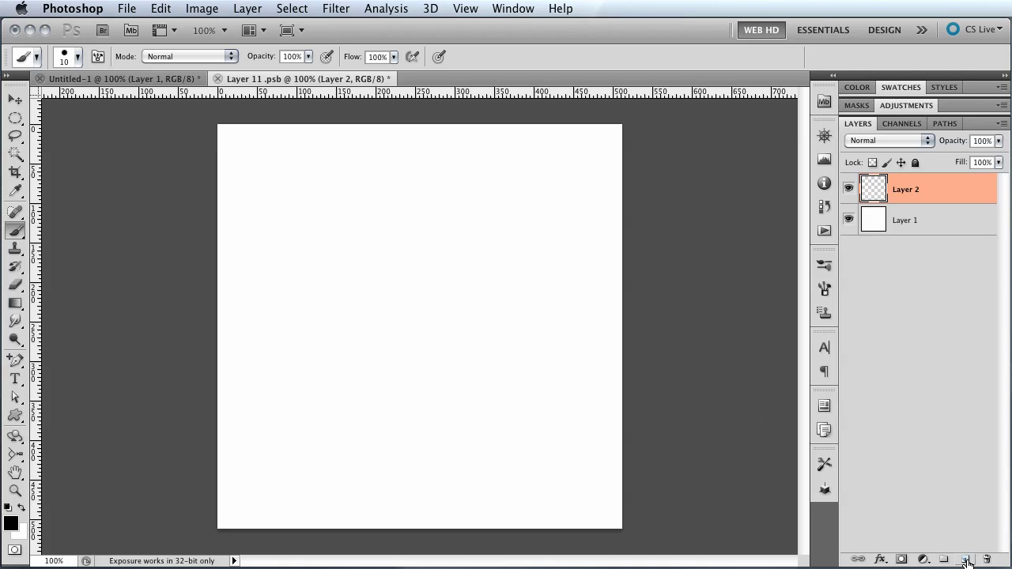
- Draw a full-canvas Vanishing Point grid plane and set it to render grids to Photoshop
click(346, 10)
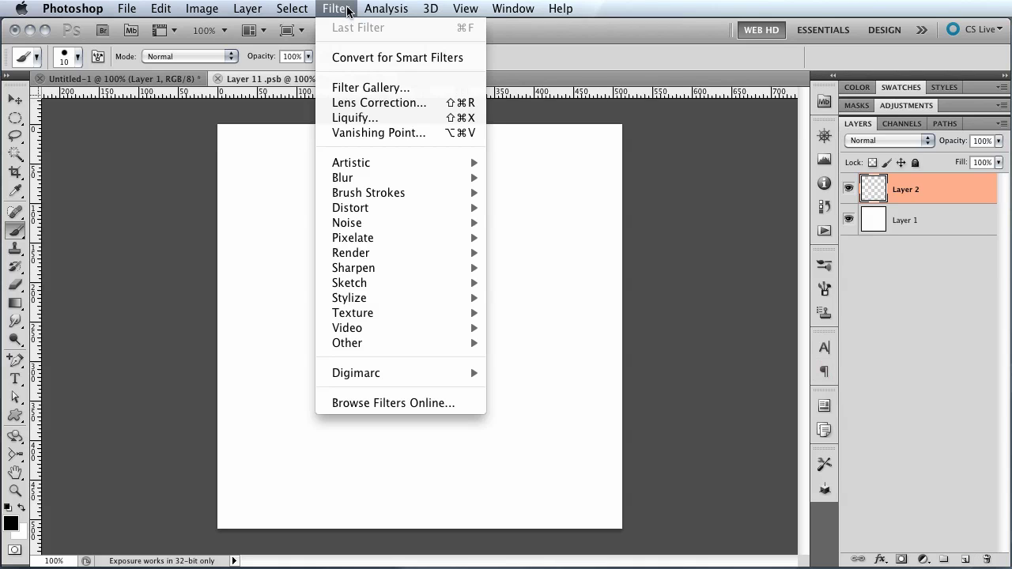
key(Escape)
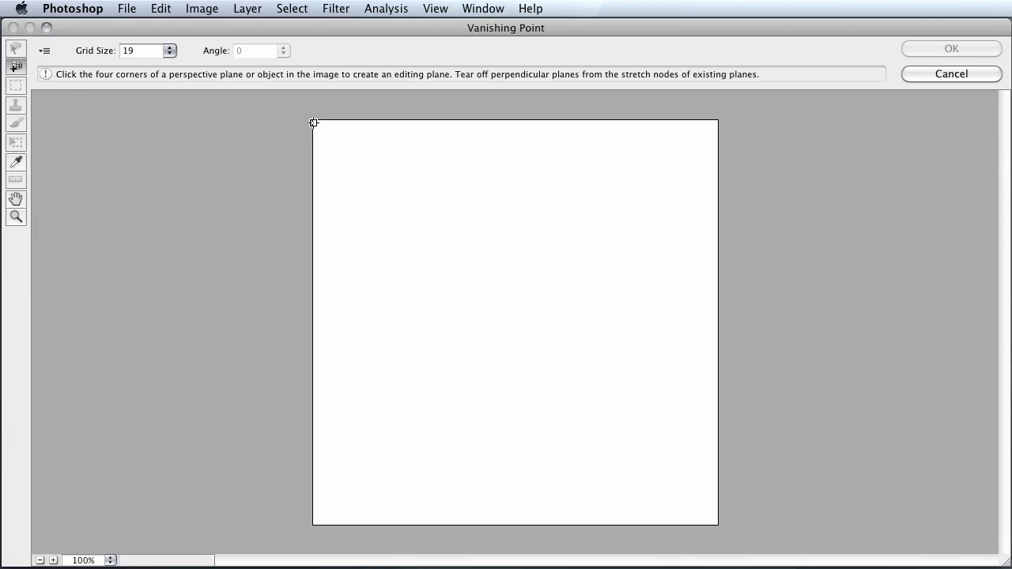
click(313, 123)
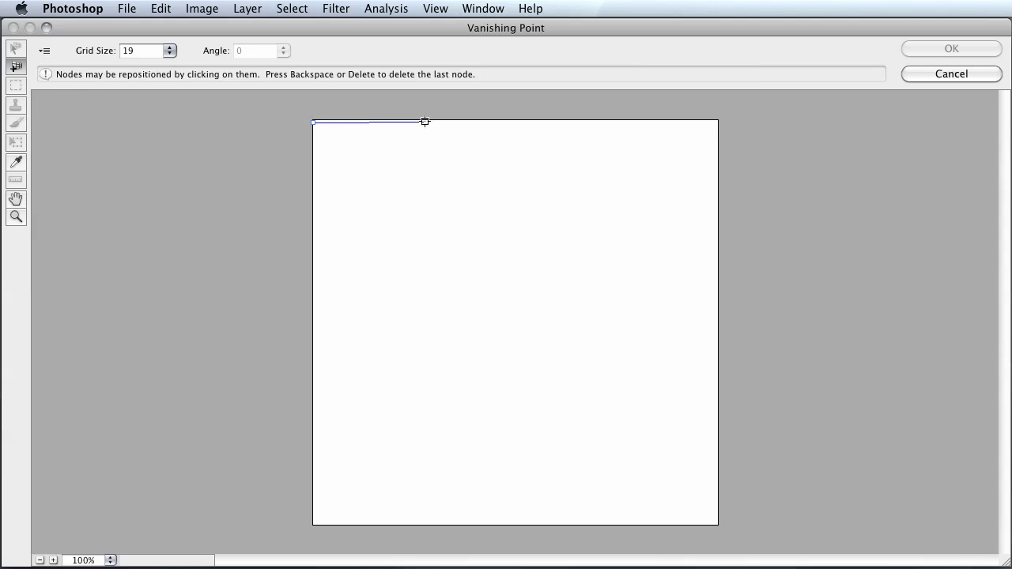
click(714, 123)
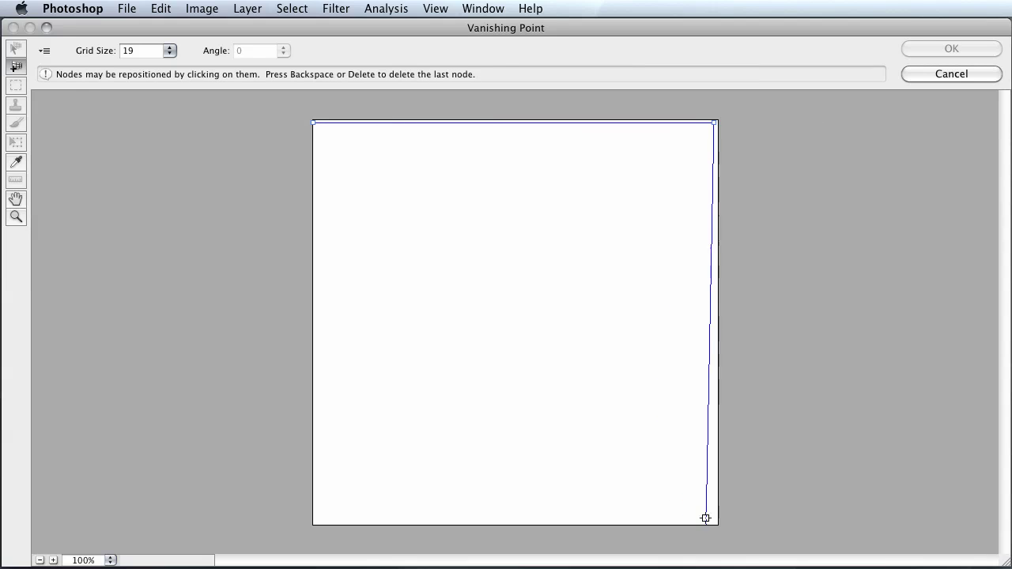
click(715, 521)
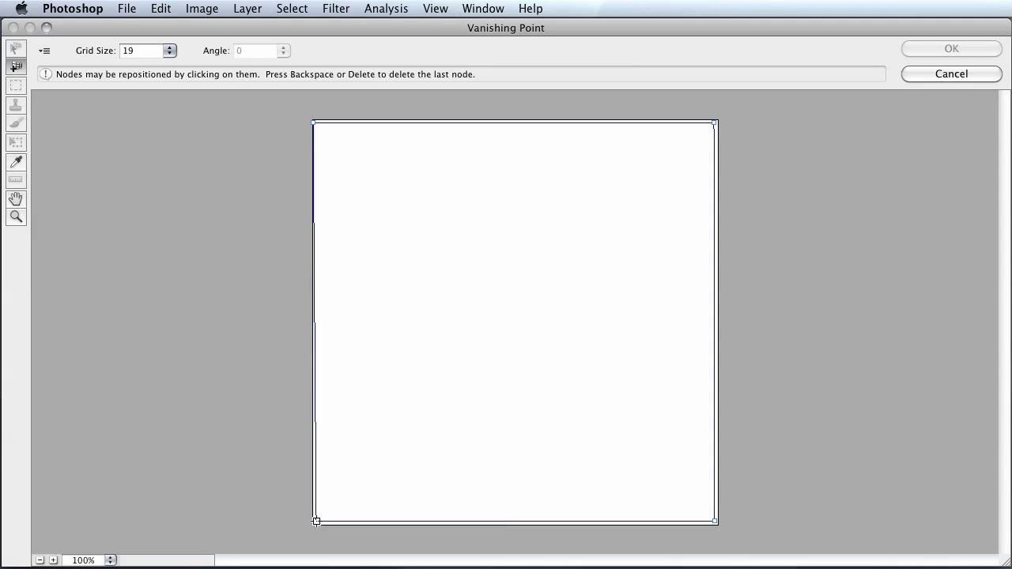
click(314, 521)
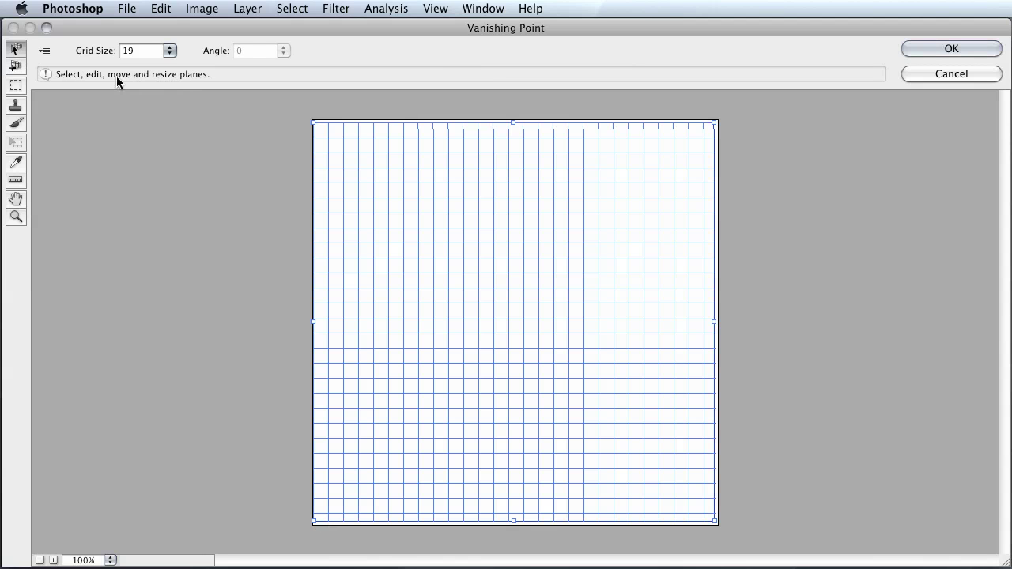
click(44, 51)
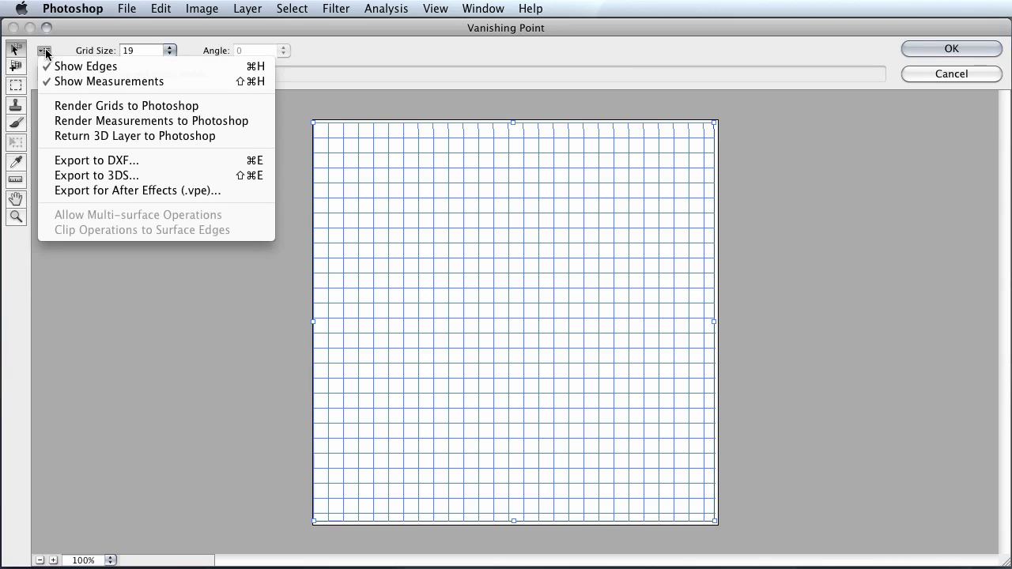
click(210, 109)
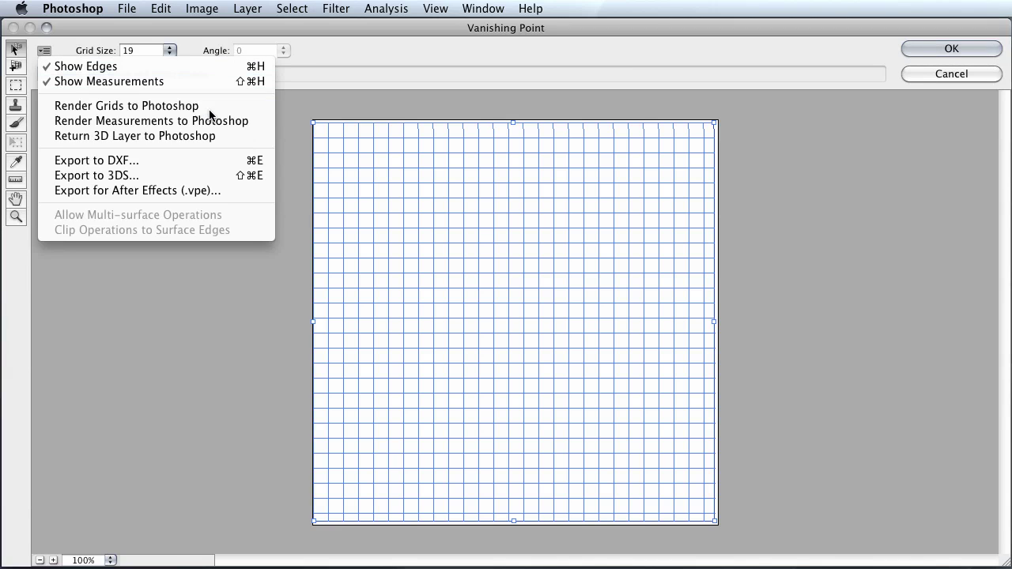
- Apply the Vanishing Point grid, add another empty layer, then save and close the texture
click(928, 49)
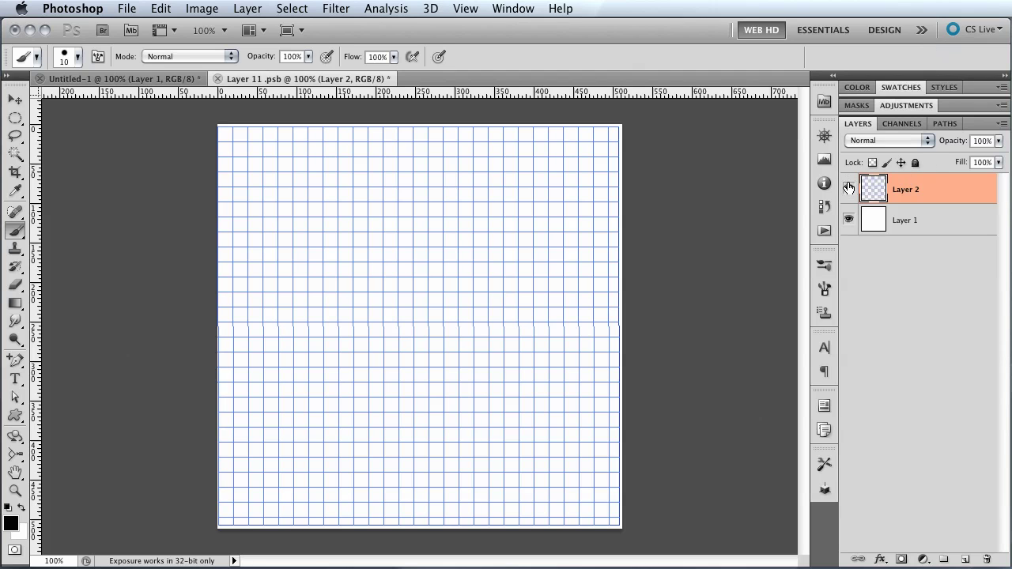
click(848, 187)
click(848, 187)
click(966, 559)
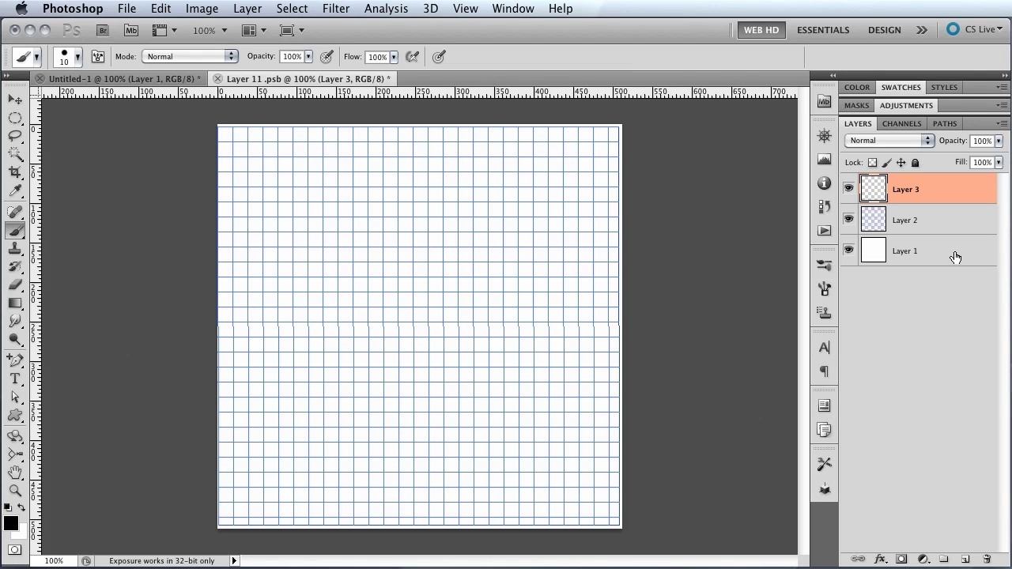
key(ctrl+s)
key(ctrl+w)
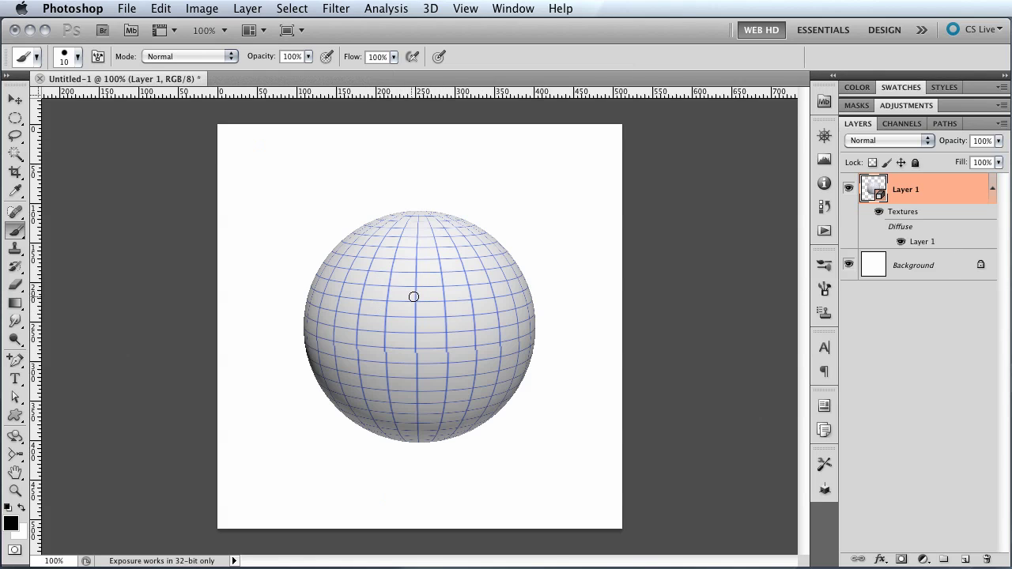
- Undo a test rotation, set 3D Paint Mode to Diffuse, and select the Brush tool
click(15, 436)
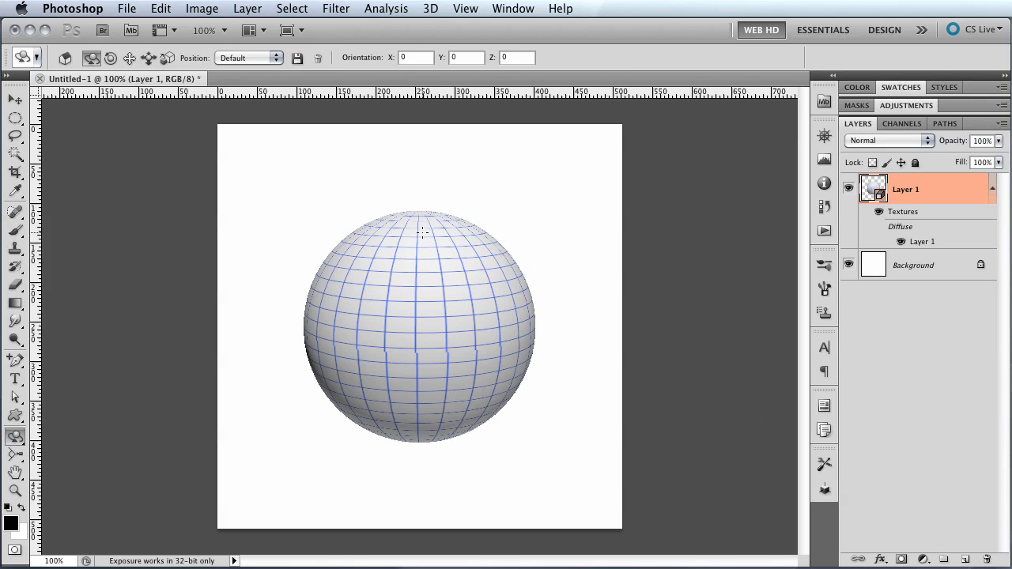
mouse_move(422, 232)
mouse_down()
mouse_move(423, 428)
mouse_move(368, 374)
mouse_move(427, 332)
mouse_move(476, 269)
mouse_move(463, 255)
mouse_move(451, 261)
mouse_up()
key(ctrl+z)
click(434, 8)
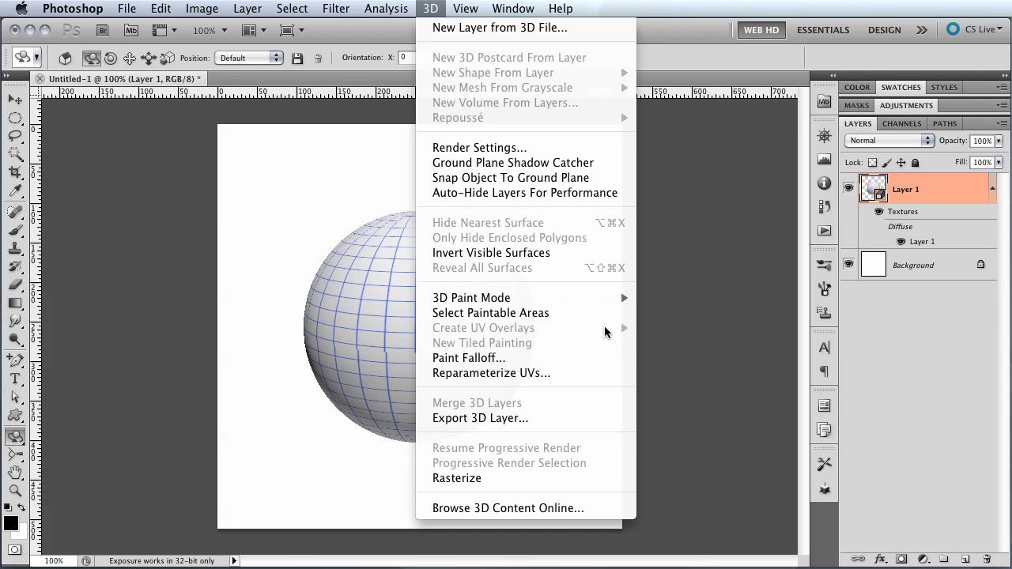
mouse_move(471, 298)
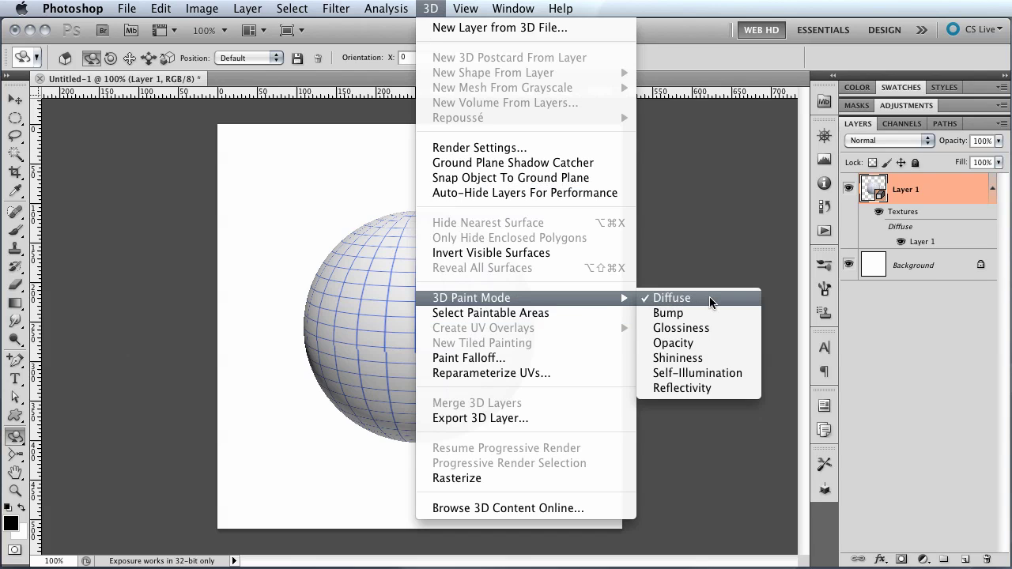
click(711, 300)
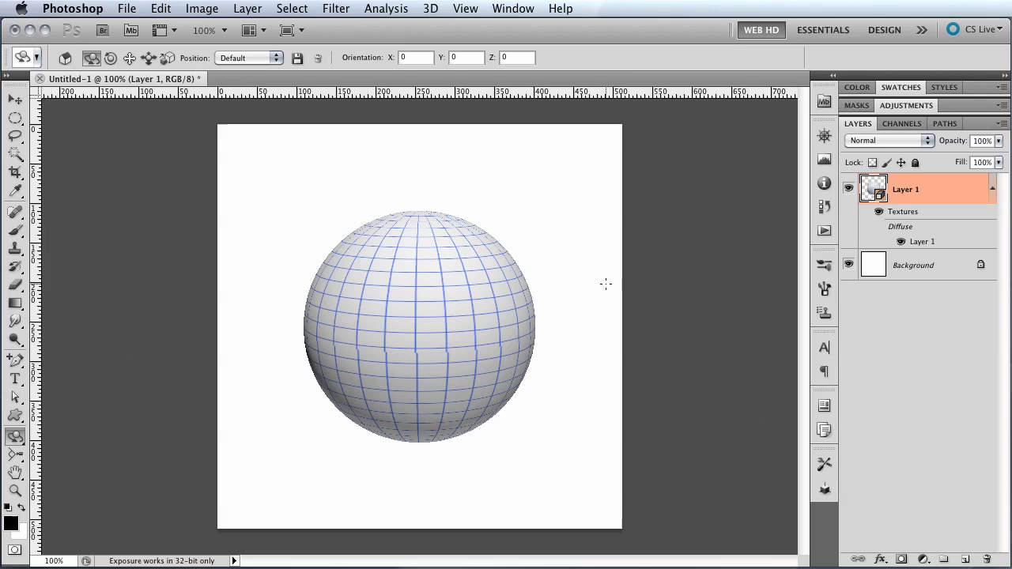
key(b)
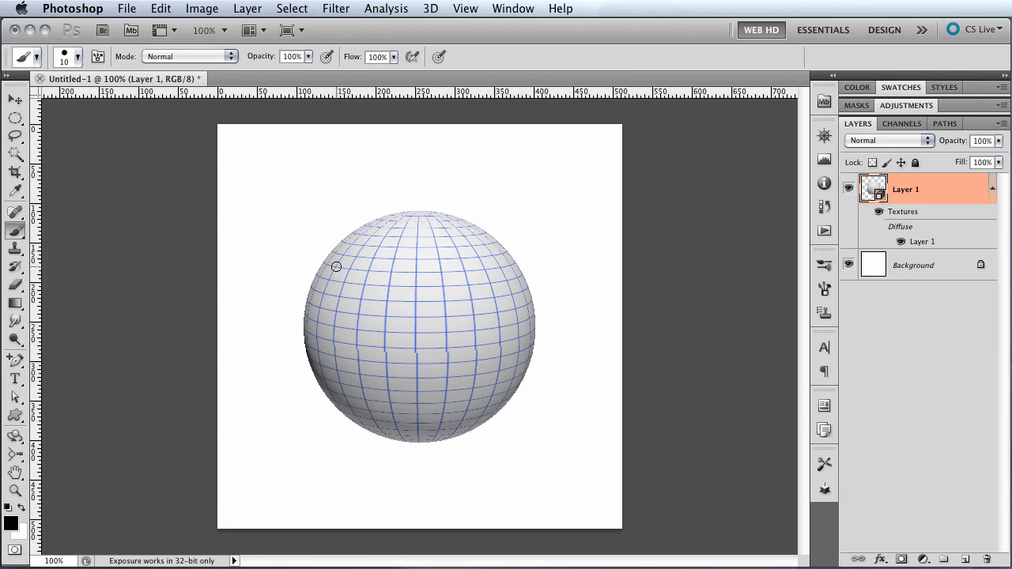
- Paint four black dots on the sphere to mark the logo area
click(336, 266)
drag(513, 337, 519, 338)
click(317, 337)
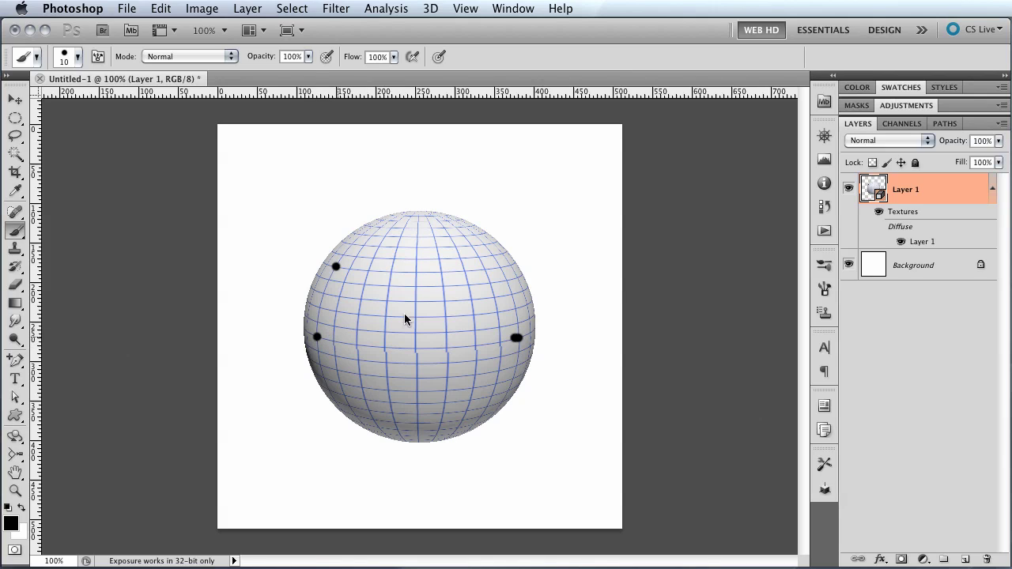
click(499, 268)
- Rotate the sphere to check the dots, then undo back to its default orientation
click(15, 435)
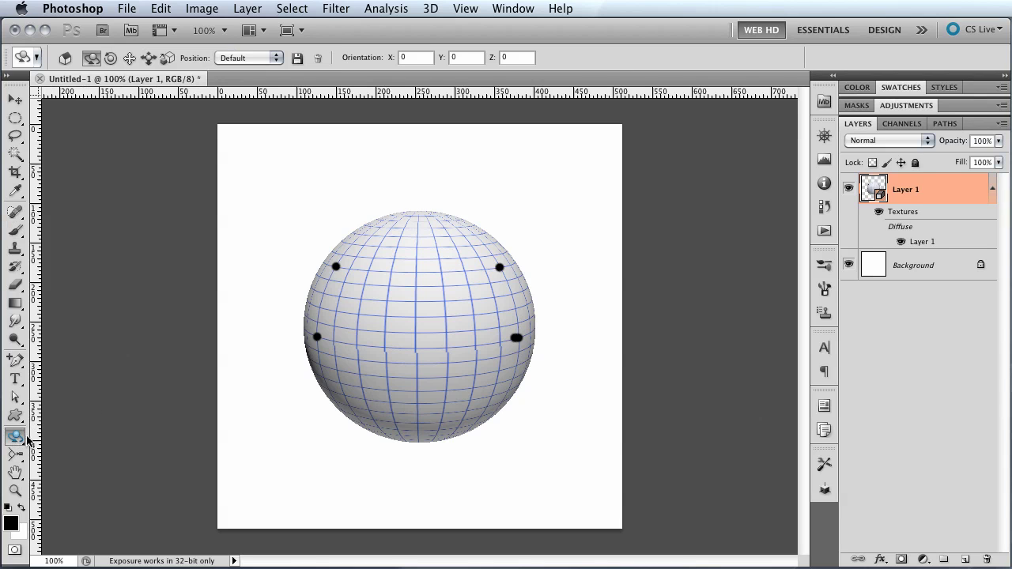
mouse_move(333, 286)
mouse_down()
mouse_move(435, 361)
mouse_move(493, 291)
mouse_move(412, 292)
mouse_move(316, 366)
mouse_move(334, 273)
mouse_move(433, 288)
mouse_move(322, 282)
mouse_up()
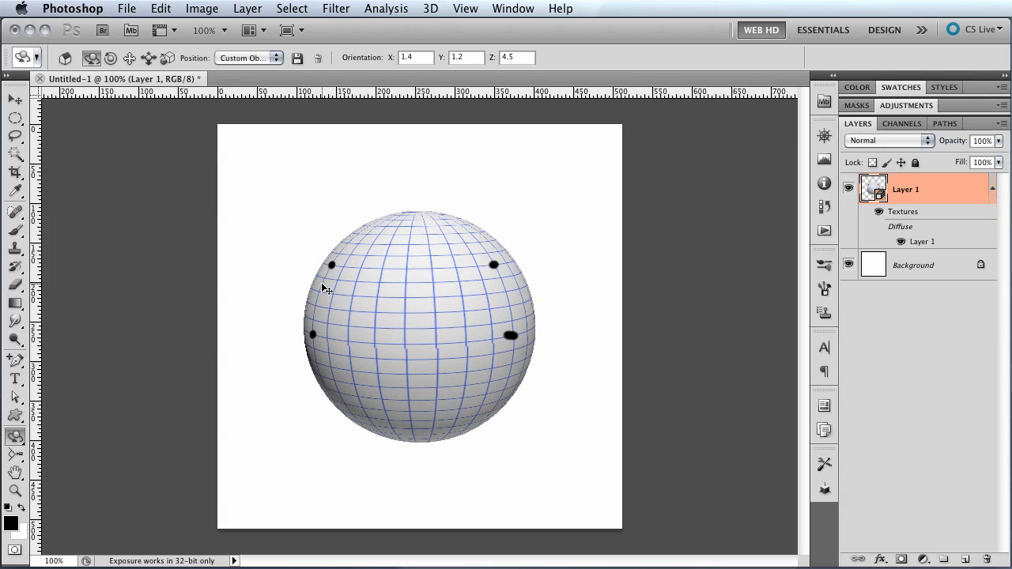
key(ctrl+z)
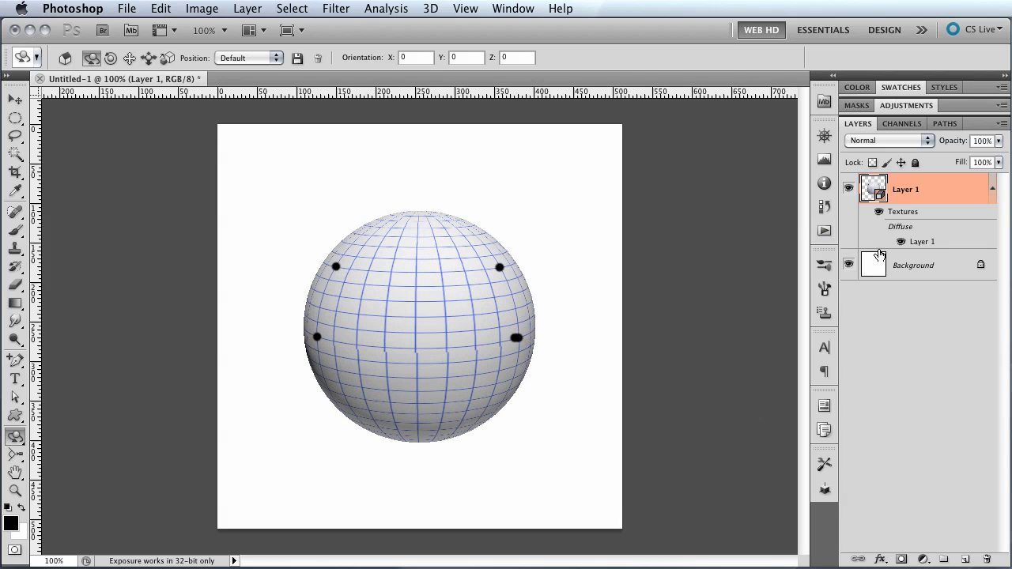
- In the reopened Diffuse texture, add a new layer and type the word 'Logo' between the dots
double_click(913, 247)
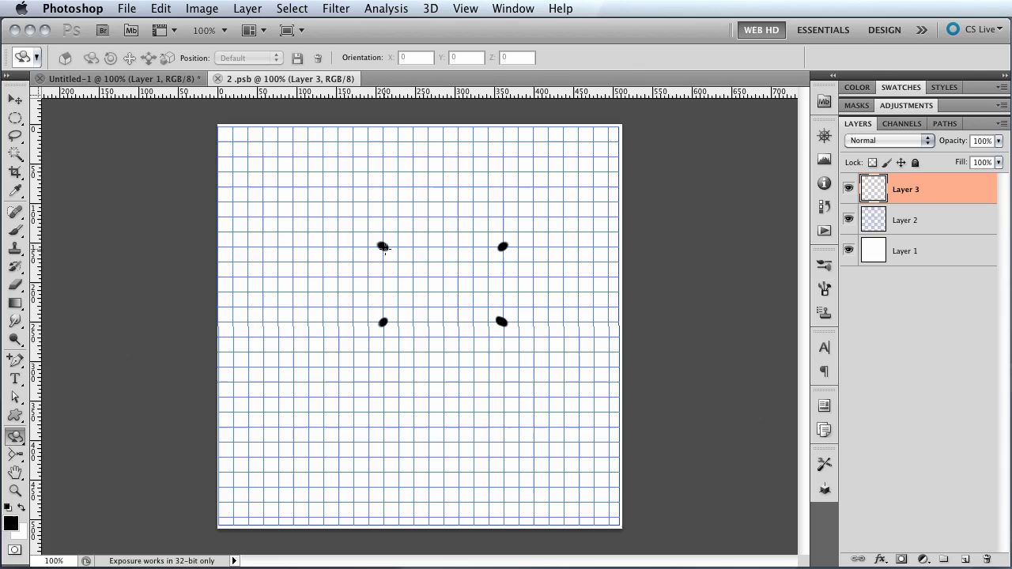
click(962, 560)
key(t)
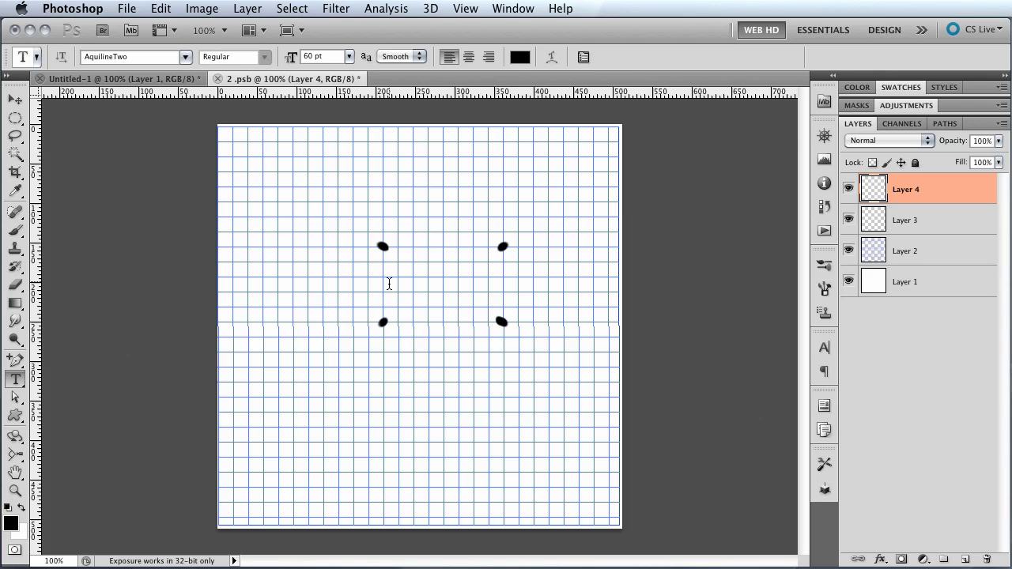
click(389, 283)
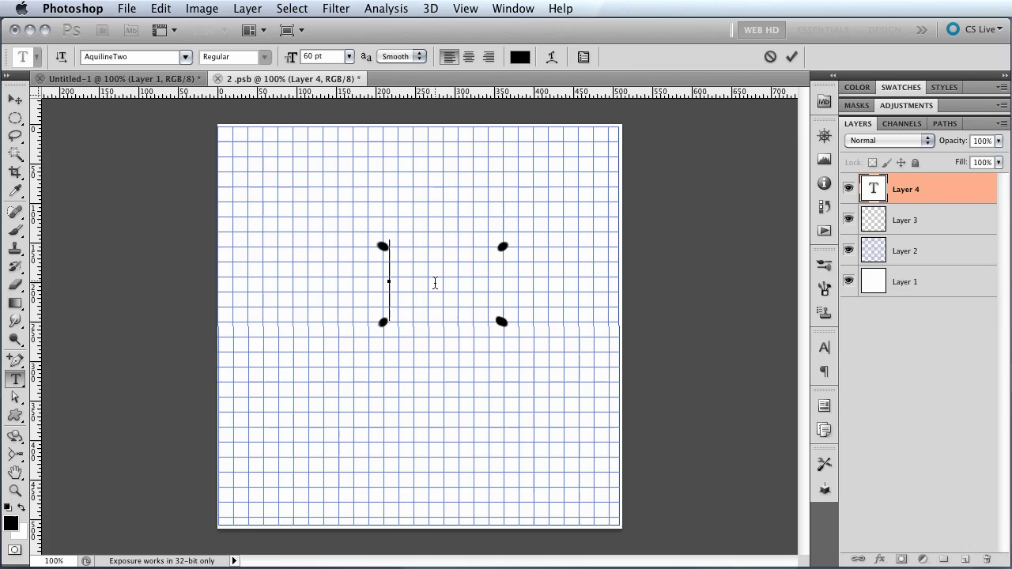
text(Lgo)
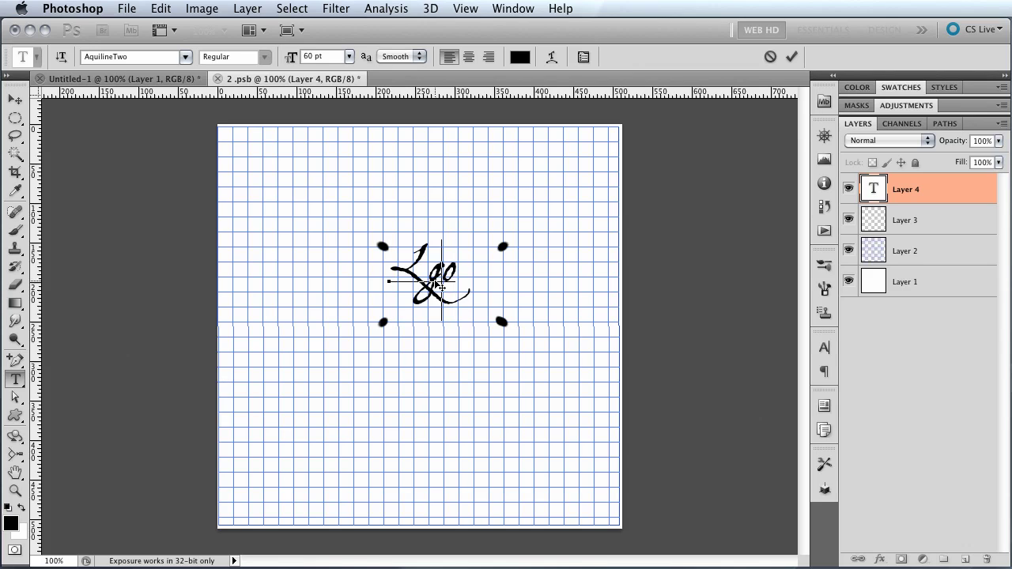
key(BackSpace)
key(BackSpace)
text(ogo)
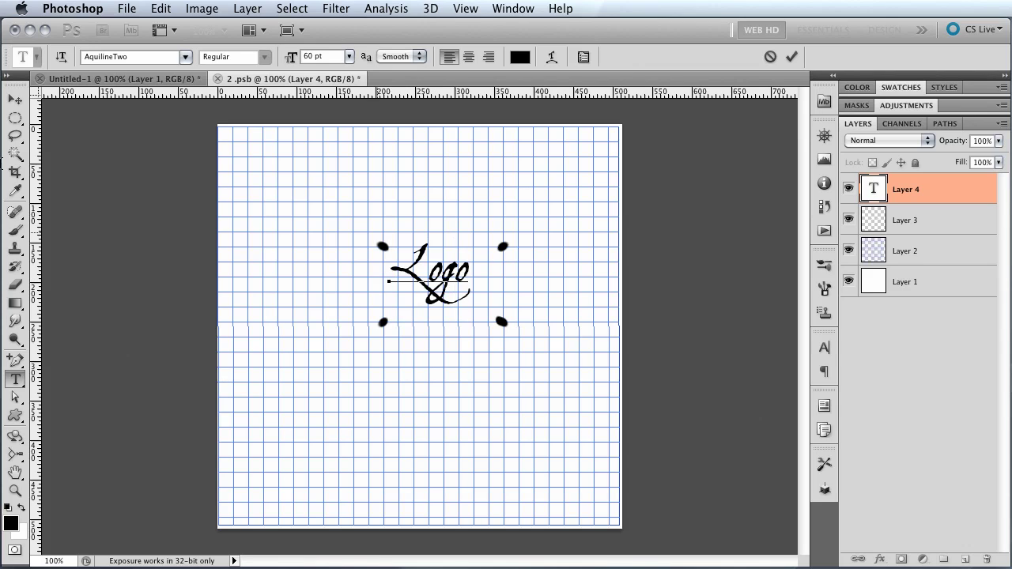
click(15, 99)
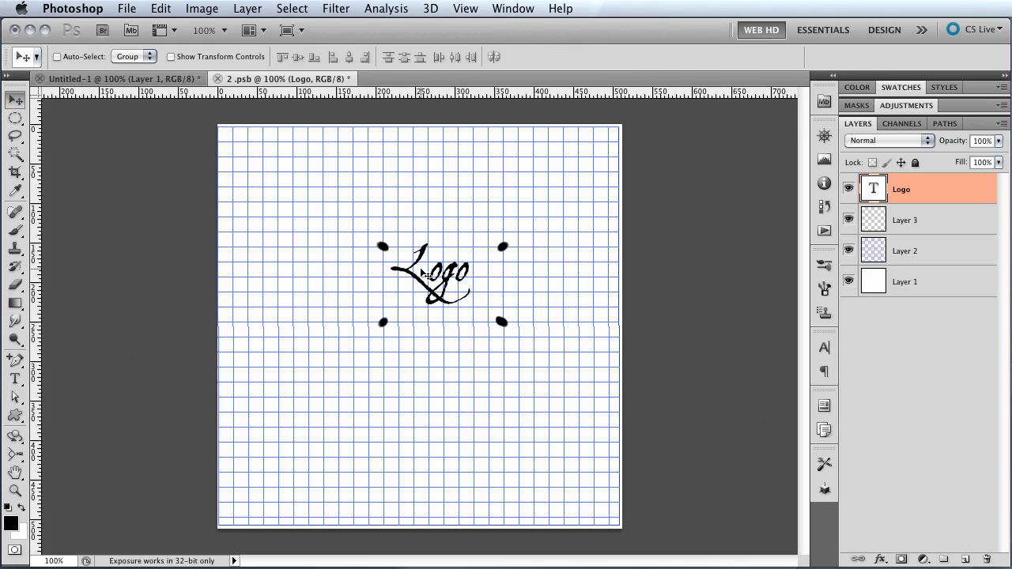
- Resize the Logo text to fill the dotted area, then hide the dot and grid layers
drag(424, 273, 414, 277)
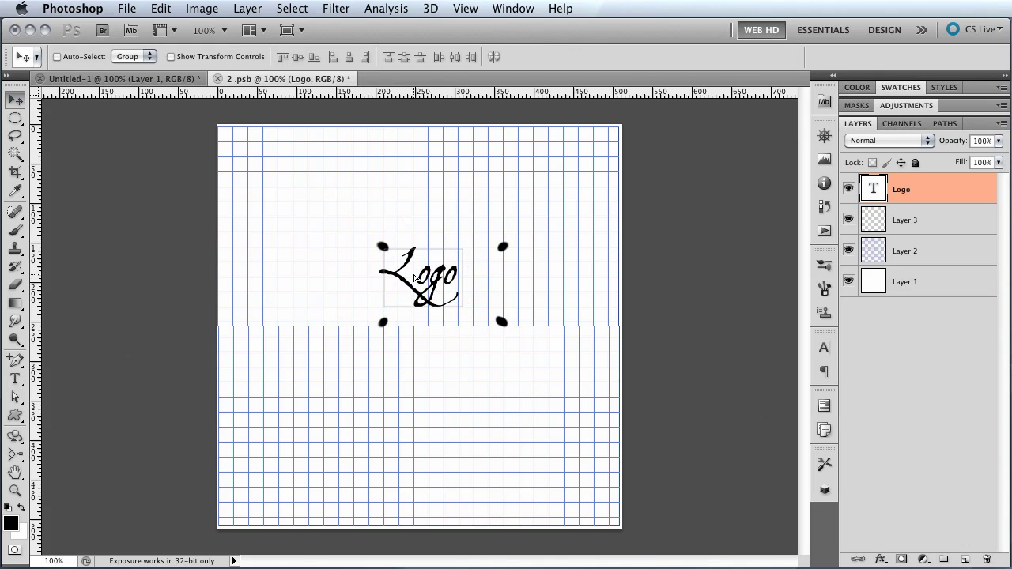
key(ctrl+t)
drag(464, 285, 512, 285)
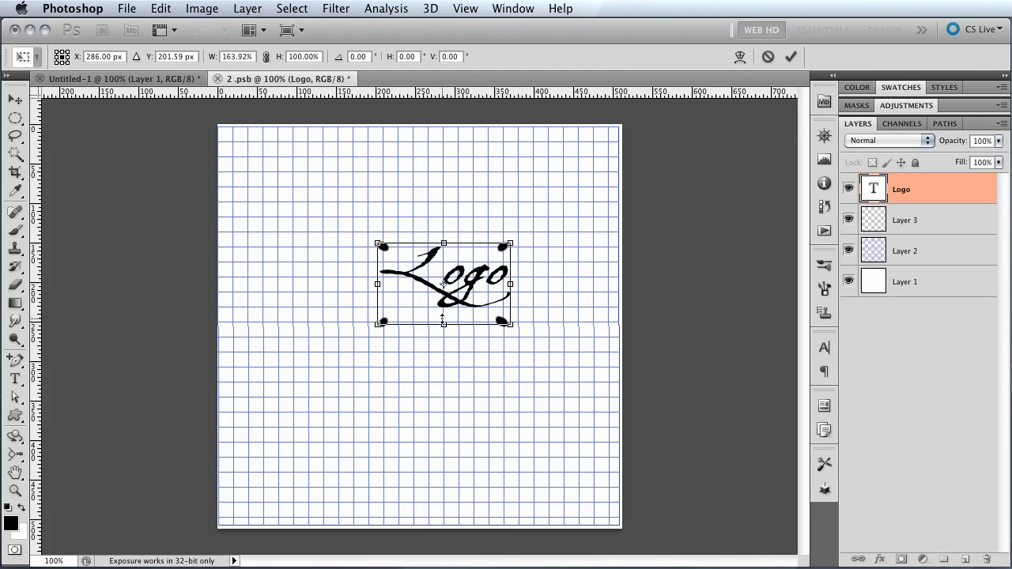
drag(443, 324, 444, 342)
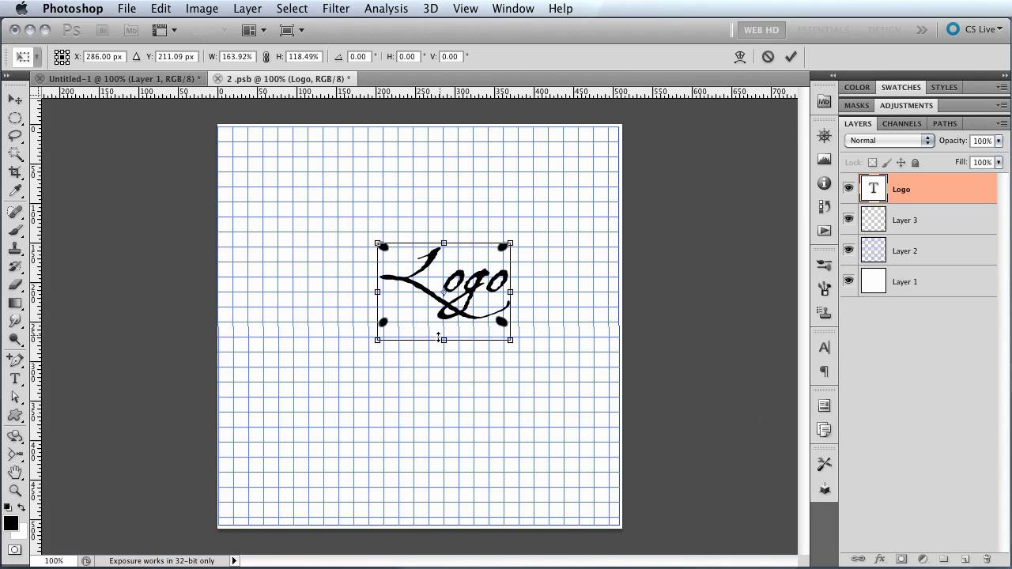
drag(508, 293, 502, 293)
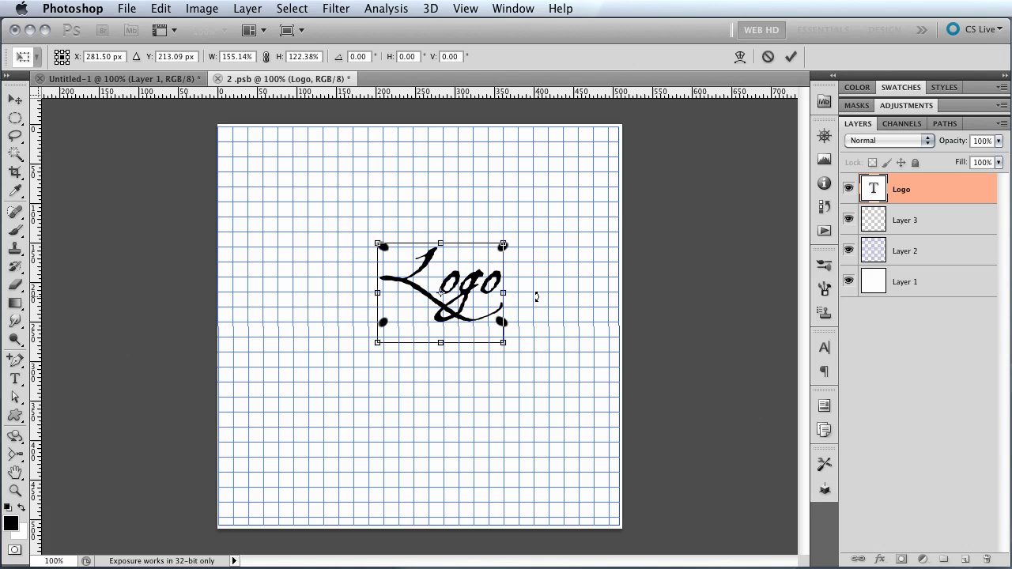
key(Return)
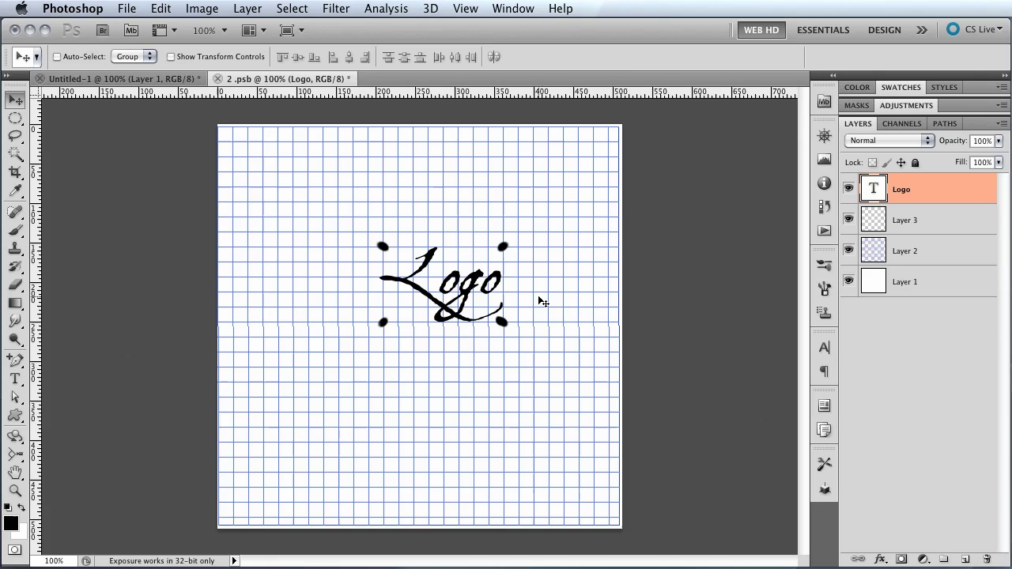
click(848, 221)
click(848, 251)
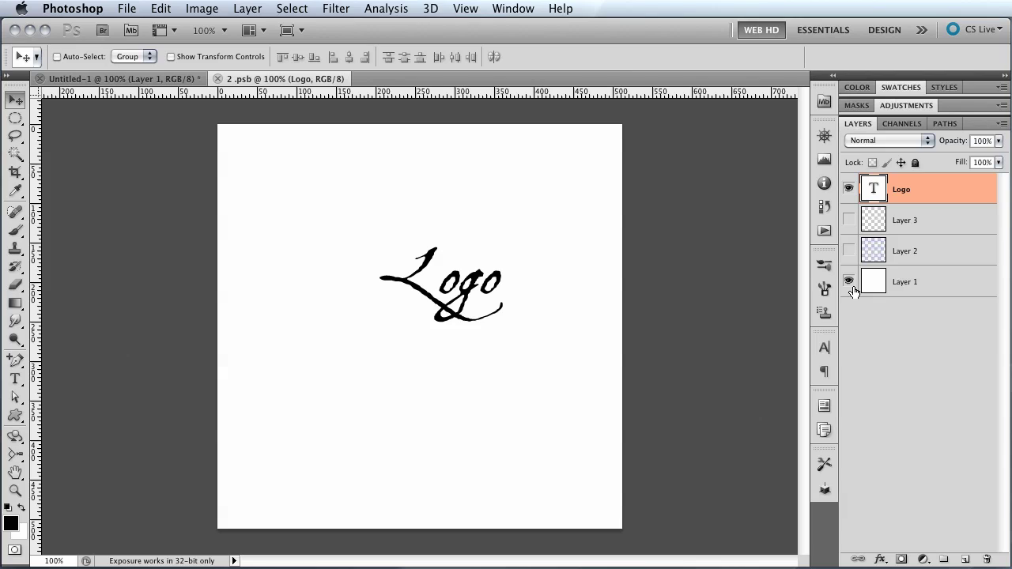
- Close the texture, reopen it, make the dot and grid layers visible, then save and close
key(ctrl+w)
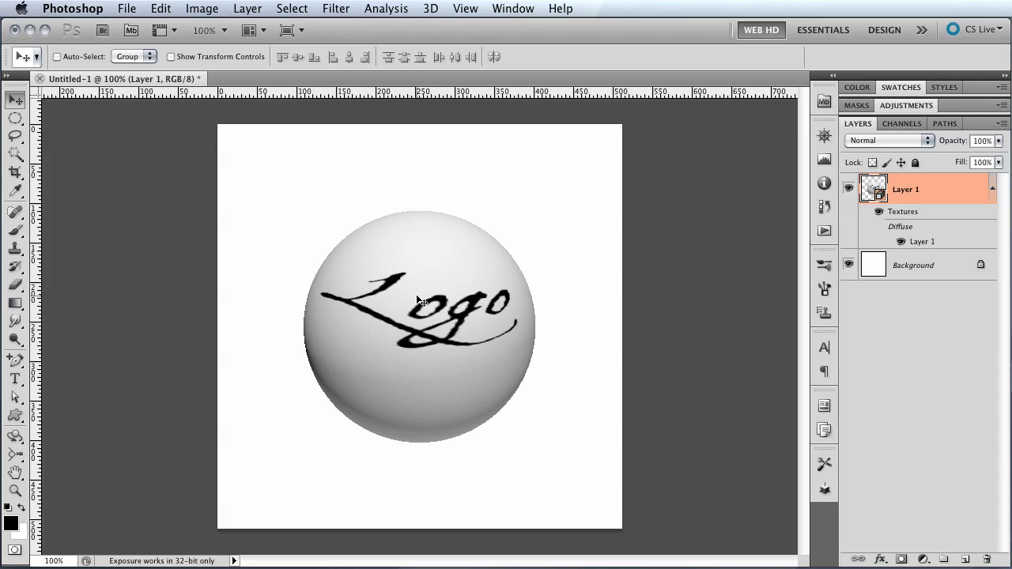
double_click(919, 245)
click(848, 219)
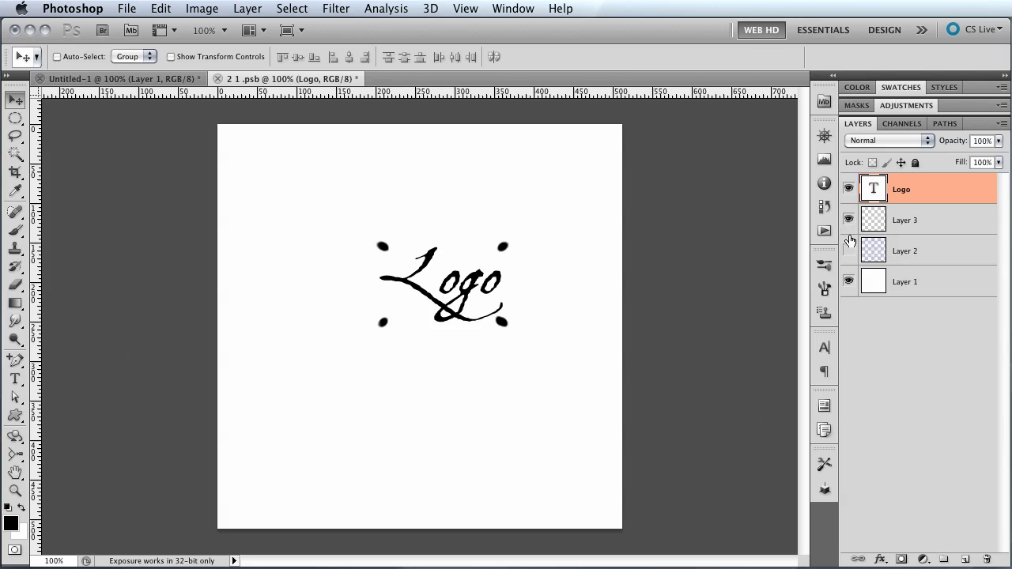
click(848, 251)
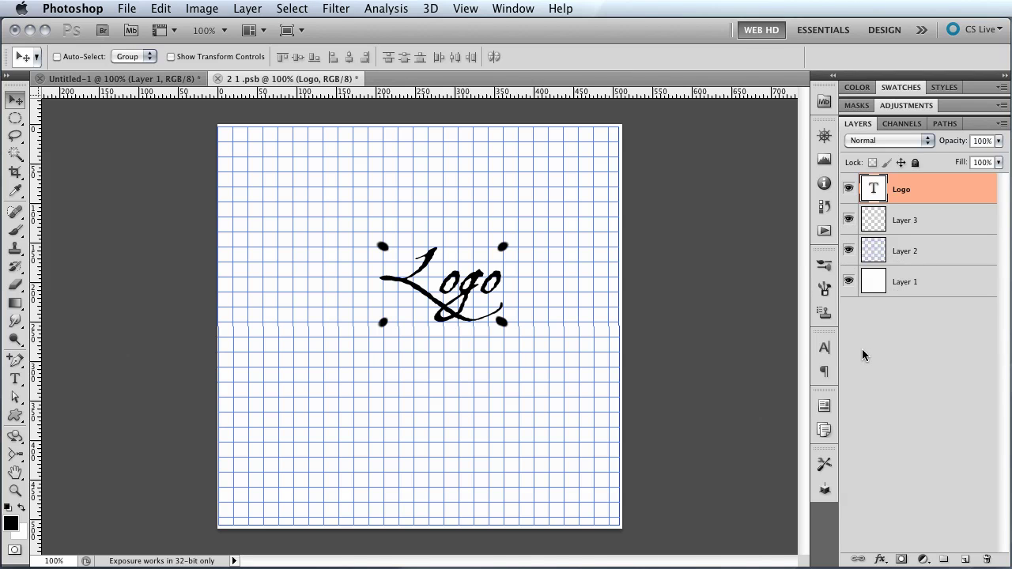
key(super+s)
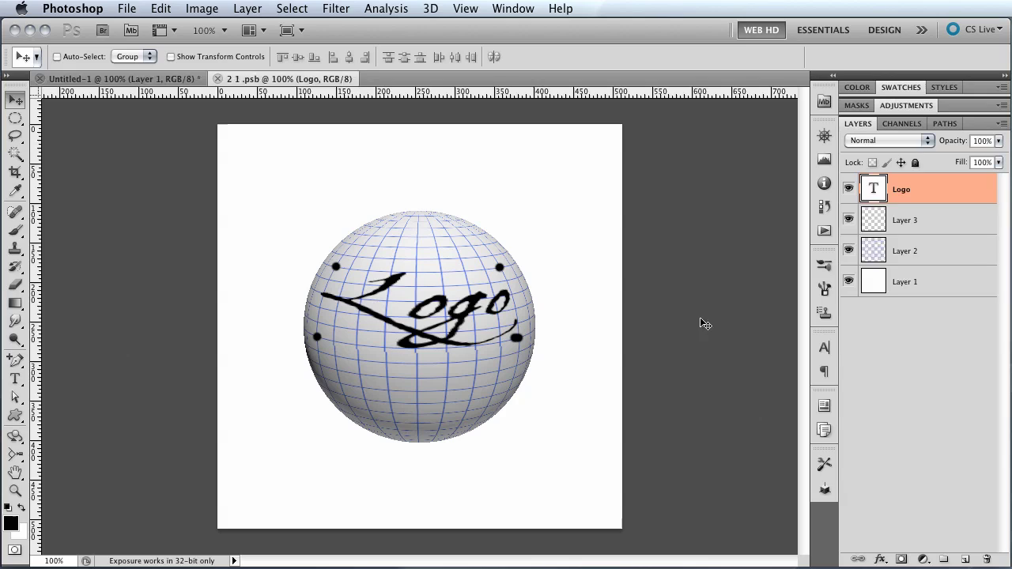
key(super+w)
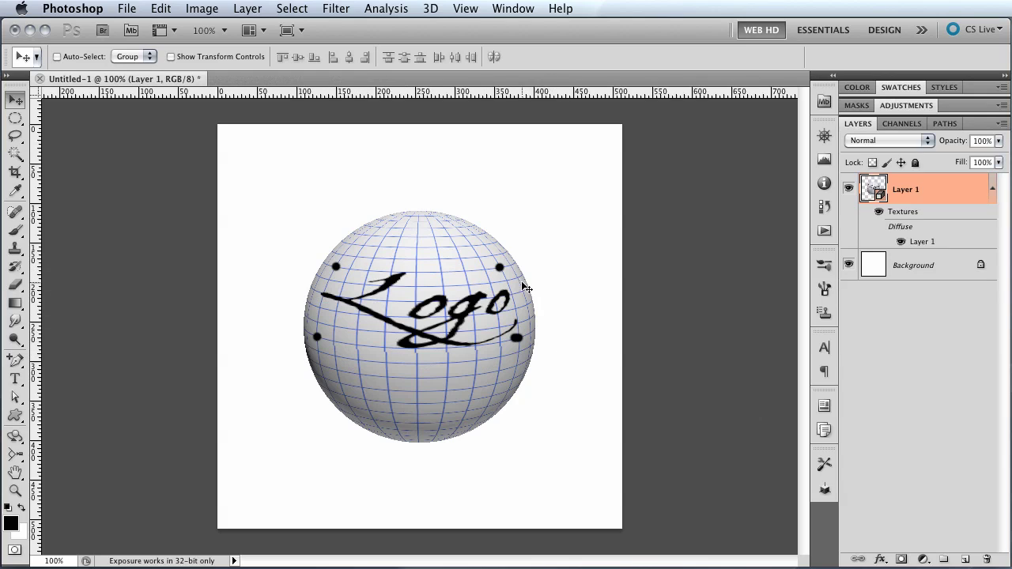